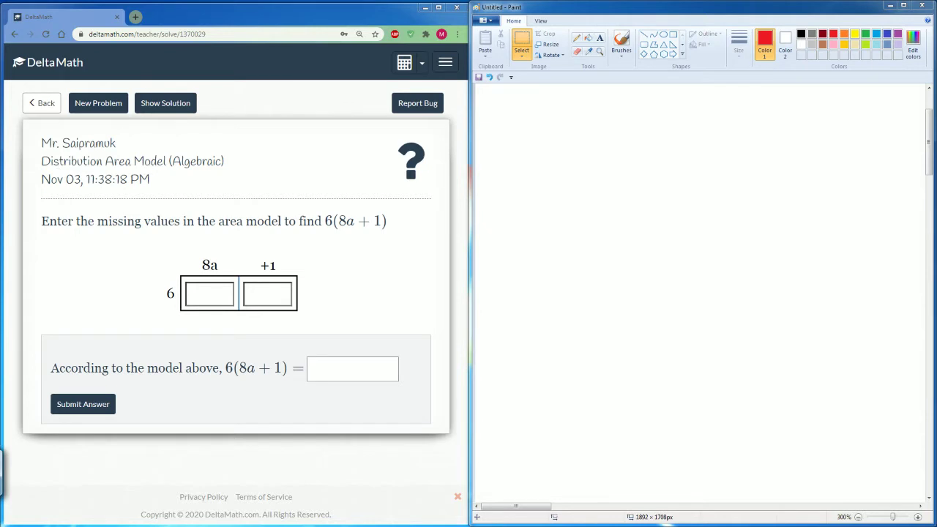
- Activate the Paint window and pick the Brushes tool for freehand drawing
left_click(850, 233)
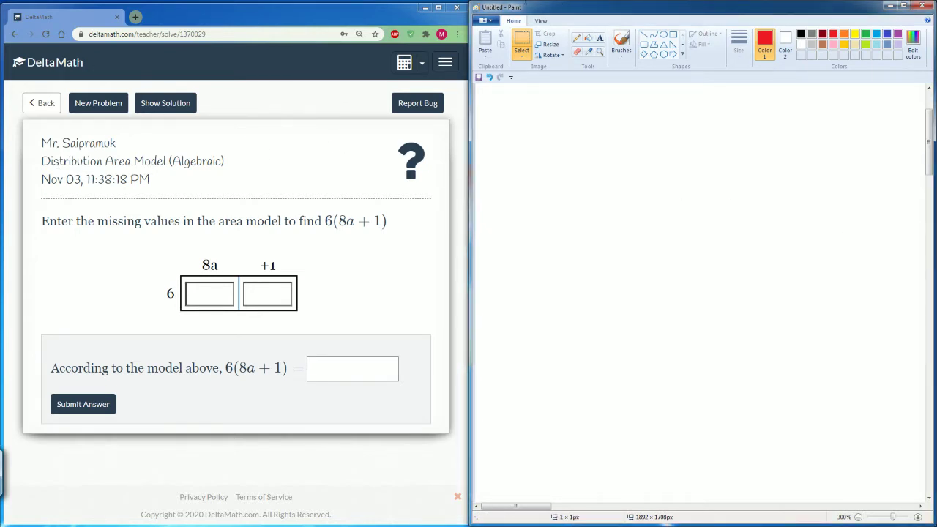
left_click(622, 42)
- Handwrite 6(8a+1) in black, with an arc from the 6 toward 8a
left_click(801, 34)
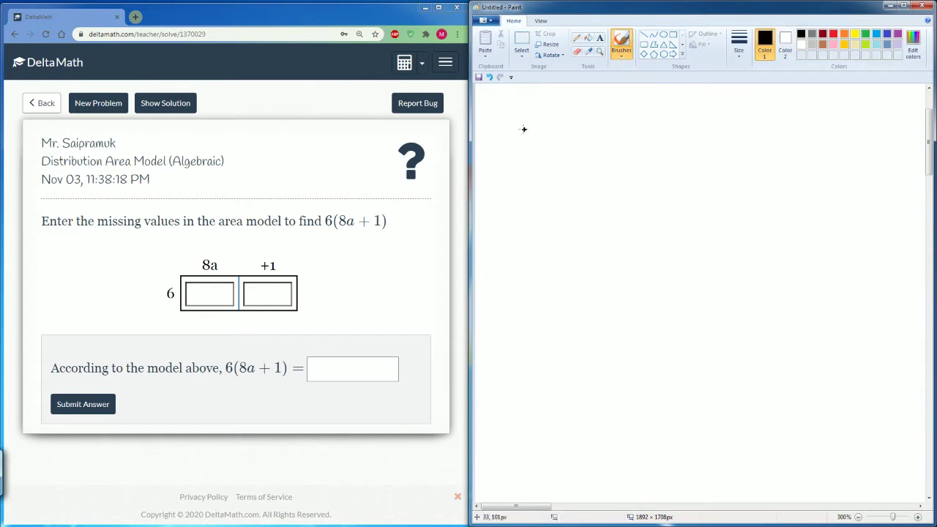
mouse_move(528, 115)
left_mouse_down()
mouse_move(532, 157)
mouse_move(528, 142)
left_mouse_up()
mouse_move(575, 115)
left_mouse_down()
mouse_move(591, 155)
mouse_move(599, 120)
mouse_move(672, 153)
mouse_move(707, 155)
left_mouse_up()
left_click_drag(716, 113, 721, 154)
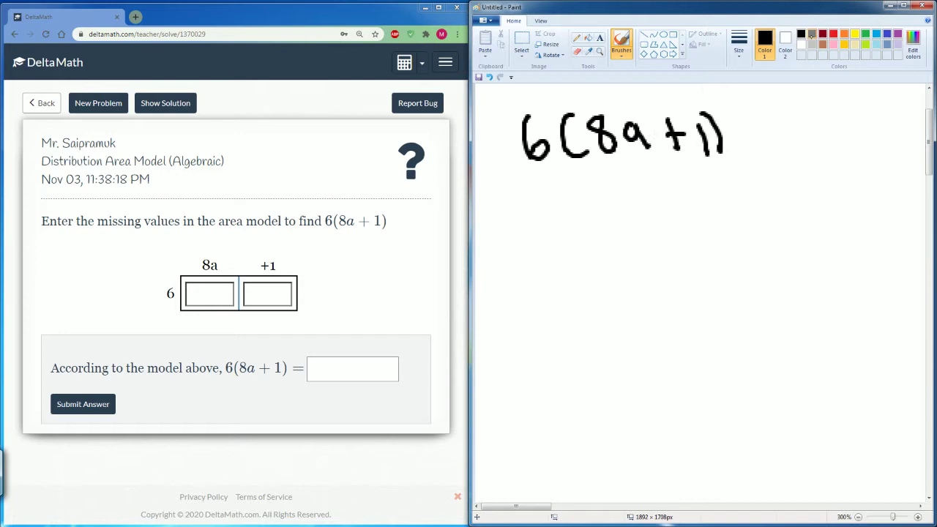
mouse_move(540, 114)
left_mouse_down()
mouse_move(578, 91)
mouse_move(544, 107)
mouse_move(607, 99)
mouse_move(618, 109)
left_mouse_up()
- In red, write 48a+6 below and draw the arrow from the 6 to +1
left_click(833, 35)
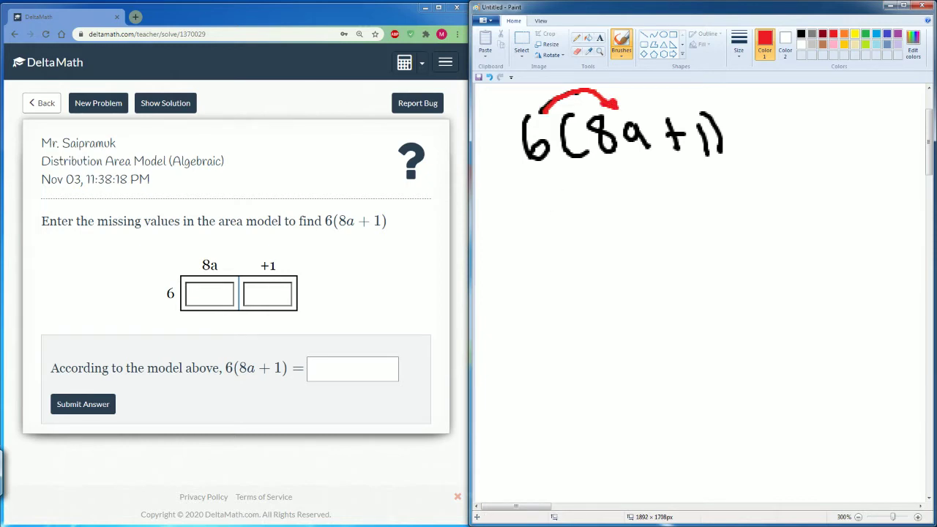
mouse_move(542, 199)
left_mouse_down()
mouse_move(539, 224)
mouse_move(560, 222)
left_mouse_up()
left_click_drag(558, 197, 566, 252)
mouse_move(584, 211)
left_mouse_down()
mouse_move(618, 224)
mouse_move(627, 244)
left_mouse_up()
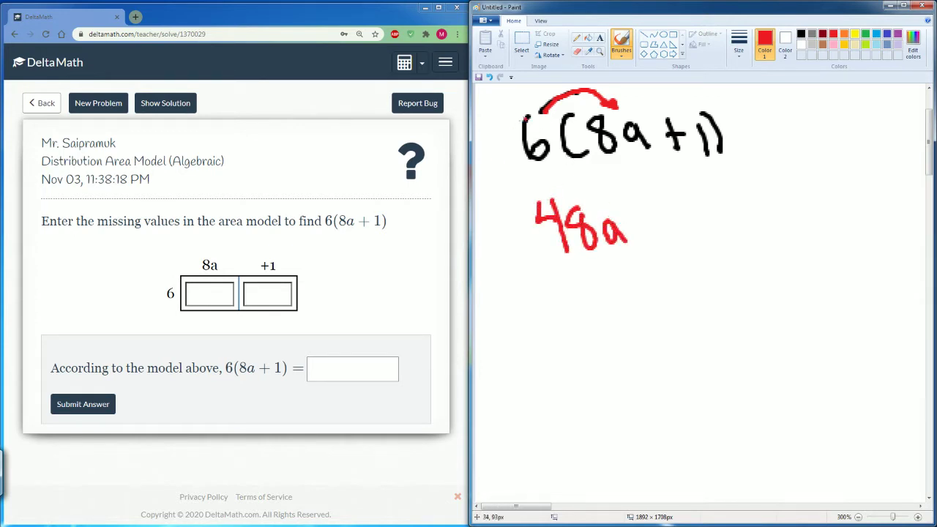
mouse_move(545, 109)
left_mouse_down()
mouse_move(631, 85)
mouse_move(685, 115)
left_mouse_up()
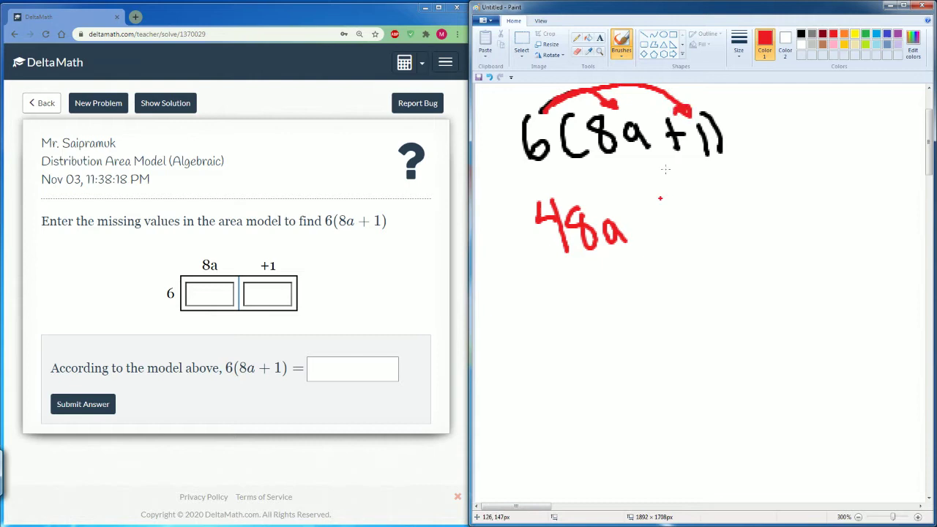
left_click(641, 218)
left_click_drag(641, 218, 645, 246)
left_click_drag(634, 229, 664, 226)
mouse_move(675, 210)
left_mouse_down()
mouse_move(670, 237)
mouse_move(668, 229)
left_mouse_up()
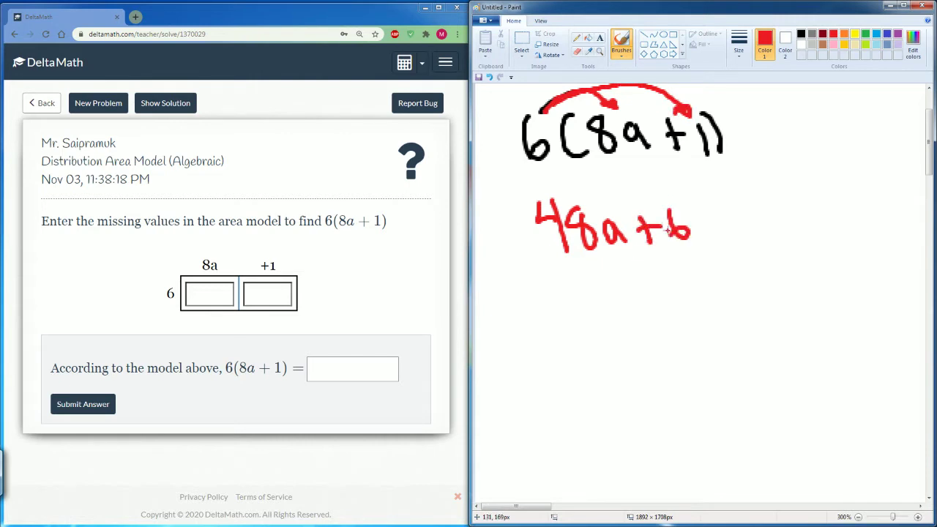
- Enter 48a and 6 in the area-model boxes, answer 48a + 6, and submit it
left_click(201, 294)
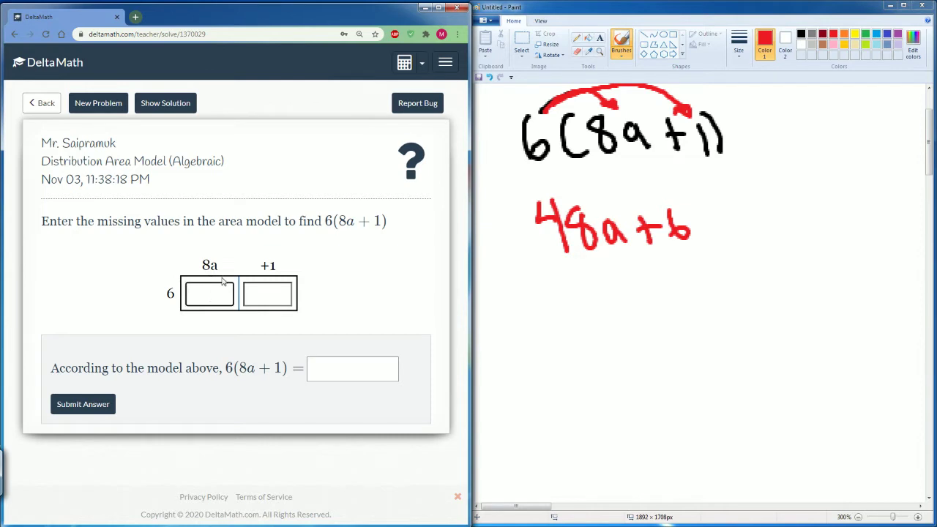
type("48a")
left_click(264, 294)
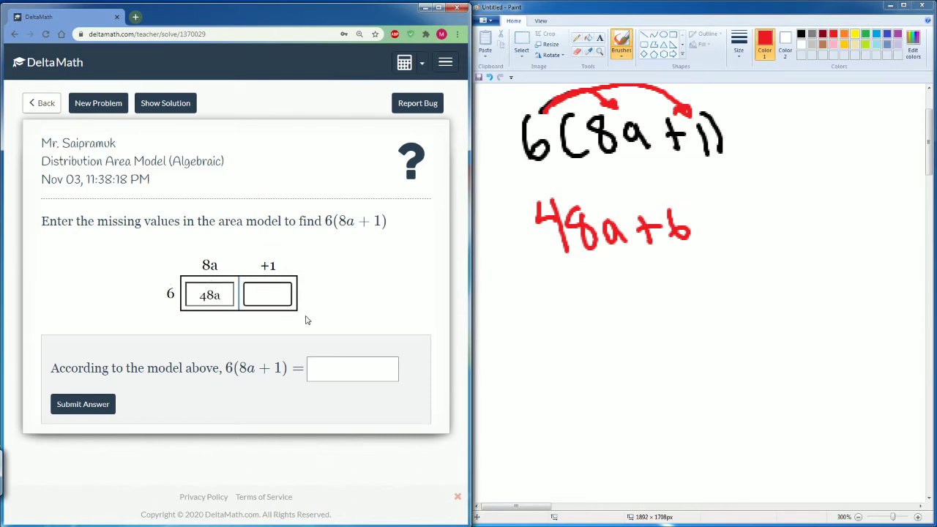
type("6")
left_click(339, 372)
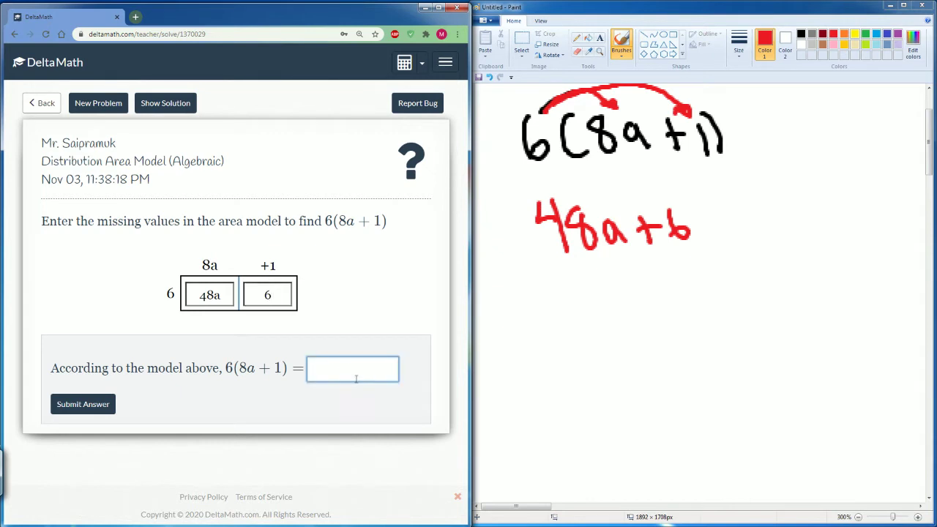
type("48a + 6")
left_click(85, 407)
left_click(399, 205)
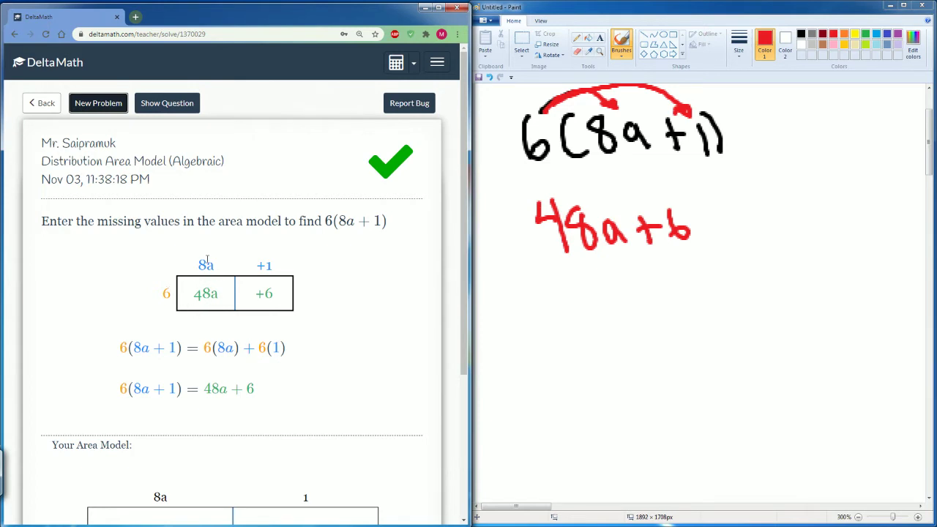
- Load a new DeltaMath problem and erase everything on the Paint canvas
left_click(100, 104)
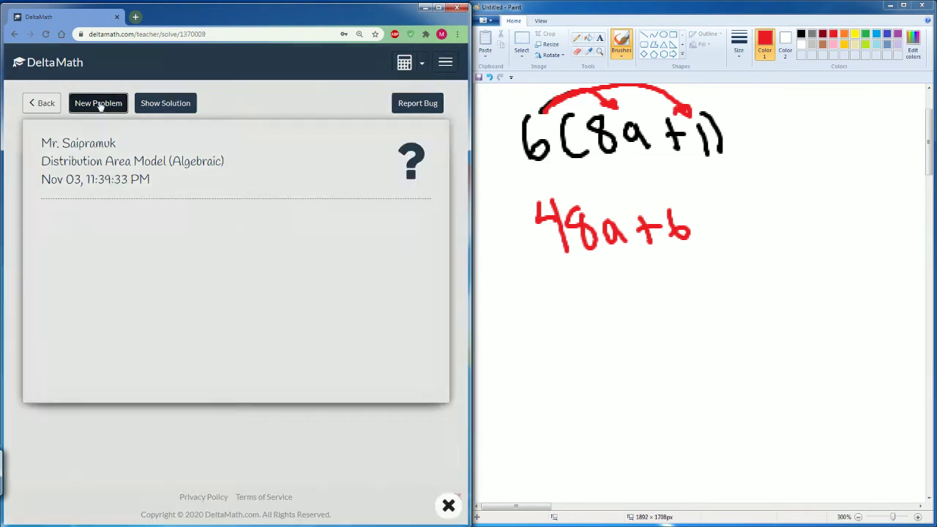
left_click(795, 234)
key("ctrl+a")
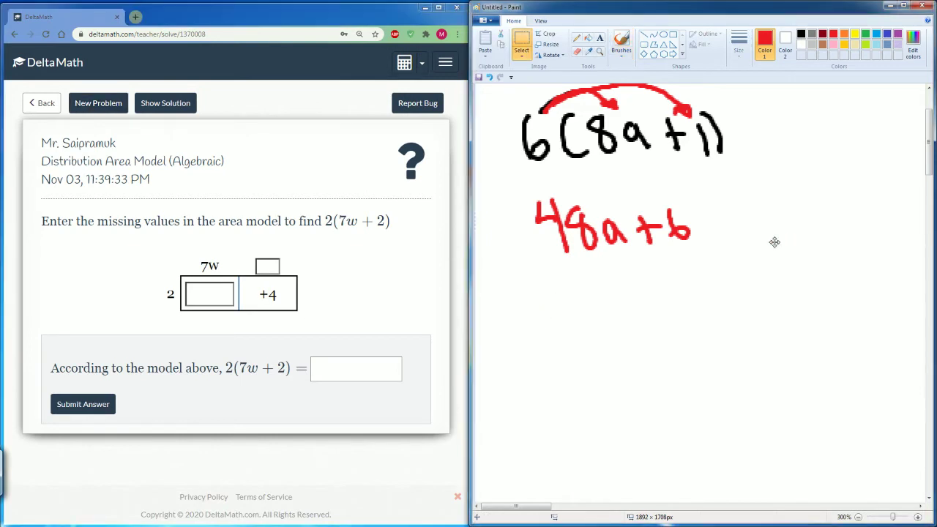
key("Delete")
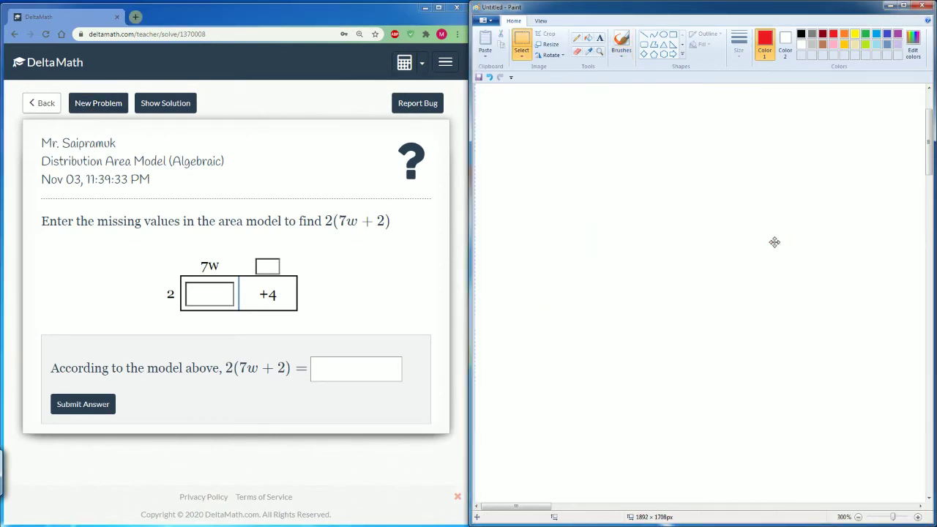
- Handwrite 2(7w+2) in black with the brush
left_click(801, 34)
left_click(621, 42)
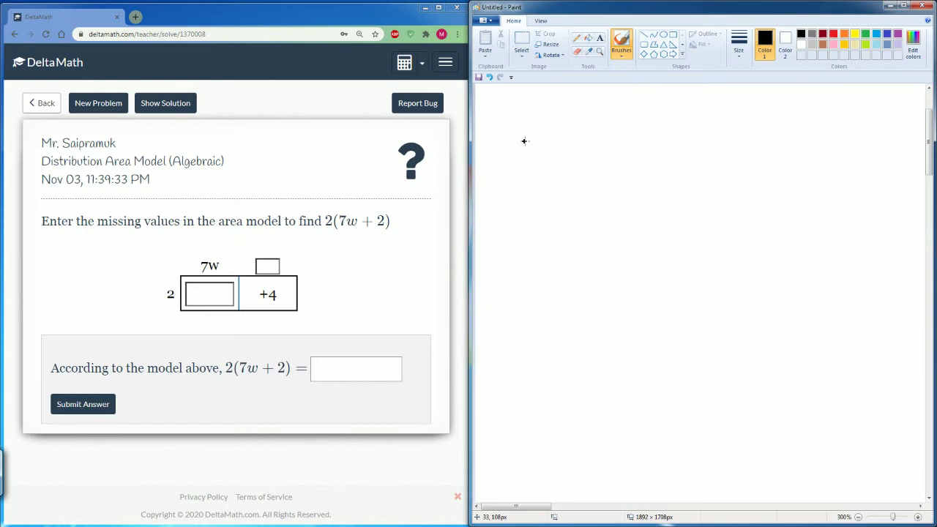
mouse_move(514, 145)
left_mouse_down()
mouse_move(514, 182)
mouse_move(546, 184)
left_mouse_up()
mouse_move(559, 138)
left_mouse_down()
mouse_move(548, 157)
mouse_move(576, 177)
left_mouse_up()
mouse_move(570, 141)
left_mouse_down()
mouse_move(594, 157)
mouse_move(586, 180)
left_mouse_up()
mouse_move(605, 155)
left_mouse_down()
mouse_move(615, 176)
mouse_move(632, 151)
mouse_move(669, 171)
left_mouse_up()
mouse_move(669, 149)
left_mouse_down()
mouse_move(691, 145)
mouse_move(697, 169)
left_mouse_up()
left_click_drag(703, 133, 716, 171)
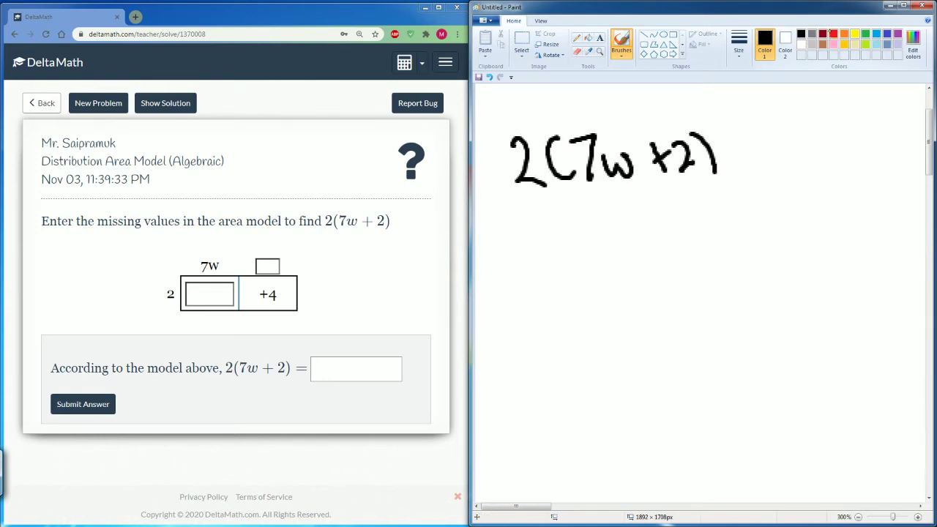
- In red, draw arrows from the 2 to 7w and +2, and write 14w + 4 below
left_click(834, 33)
left_click_drag(528, 131, 580, 123)
left_click_drag(540, 211, 546, 254)
mouse_move(558, 216)
left_mouse_down()
mouse_move(555, 233)
mouse_move(580, 233)
left_mouse_up()
mouse_move(575, 212)
left_mouse_down()
mouse_move(586, 256)
mouse_move(619, 231)
left_mouse_up()
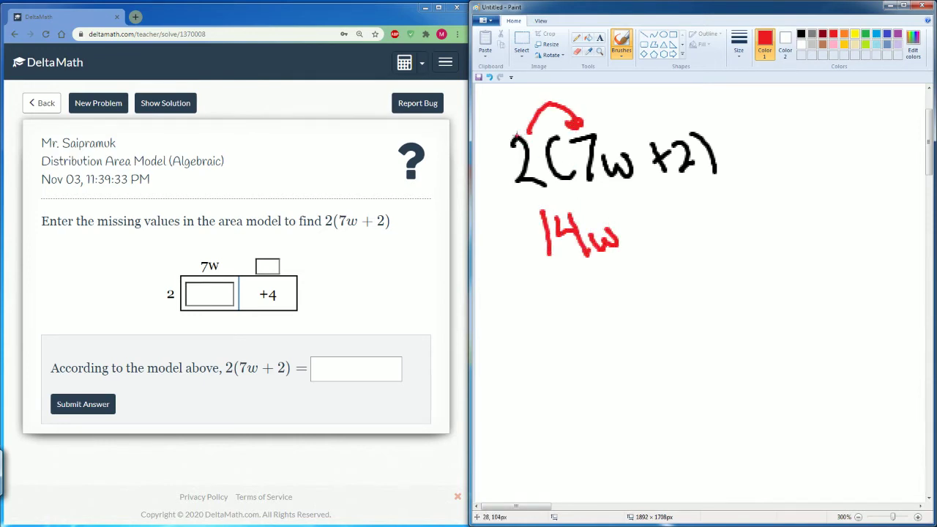
mouse_move(520, 131)
left_mouse_down()
mouse_move(602, 87)
mouse_move(672, 116)
left_mouse_up()
left_click_drag(639, 224, 646, 252)
left_click_drag(634, 239, 683, 234)
left_click_drag(688, 212, 697, 252)
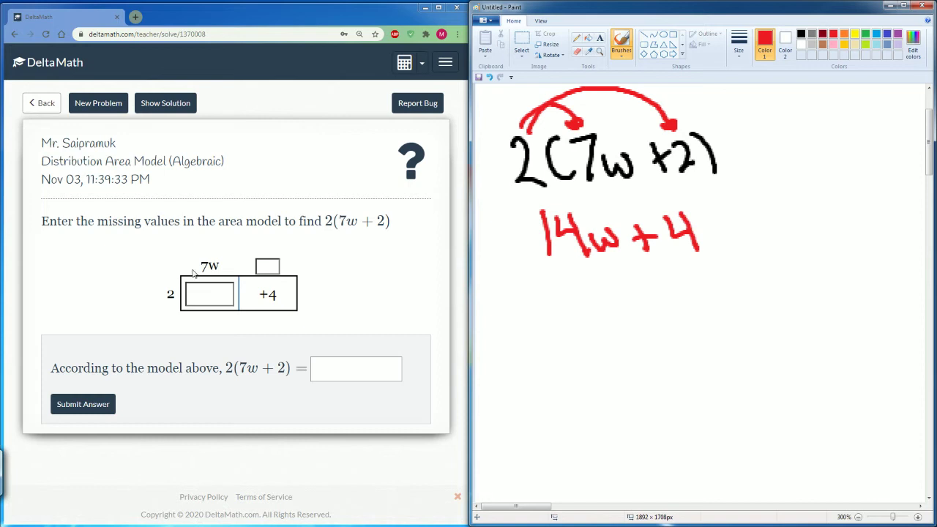
- Enter +2 and 14w in the area model, answer 14w+4, and submit it
left_click(271, 268)
type("+2")
left_click(210, 294)
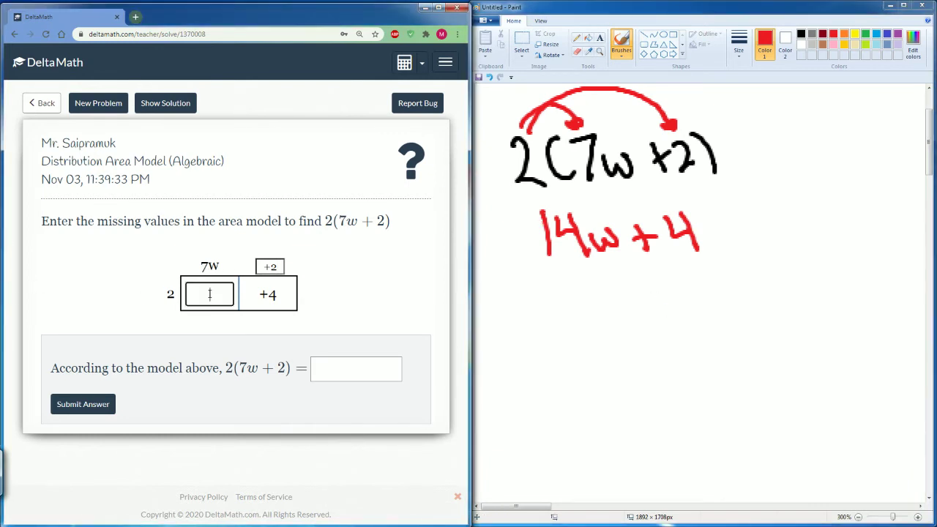
type("14w")
left_click(334, 368)
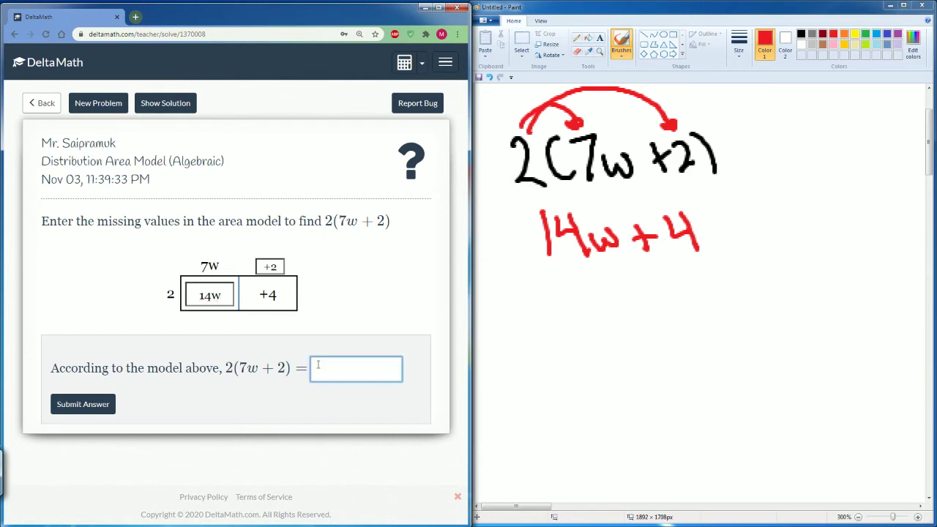
type("14w+4")
left_click(82, 404)
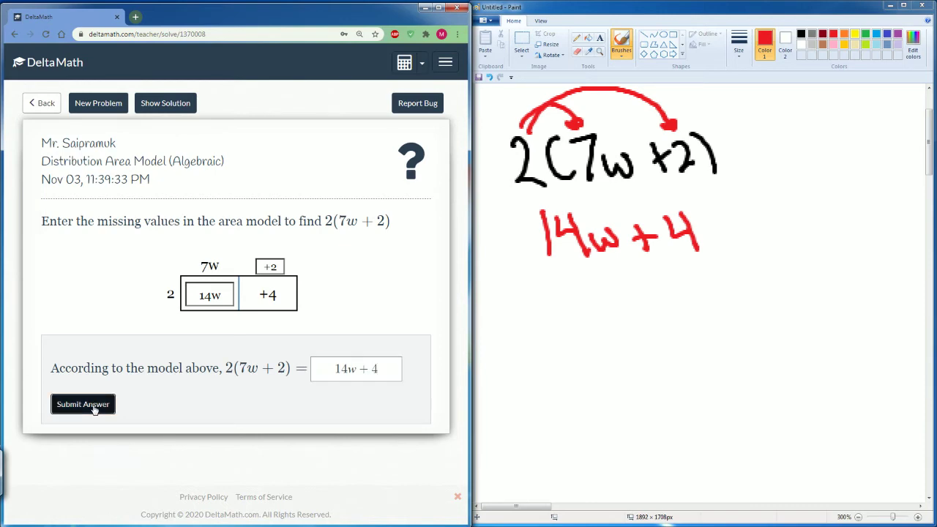
left_click(396, 204)
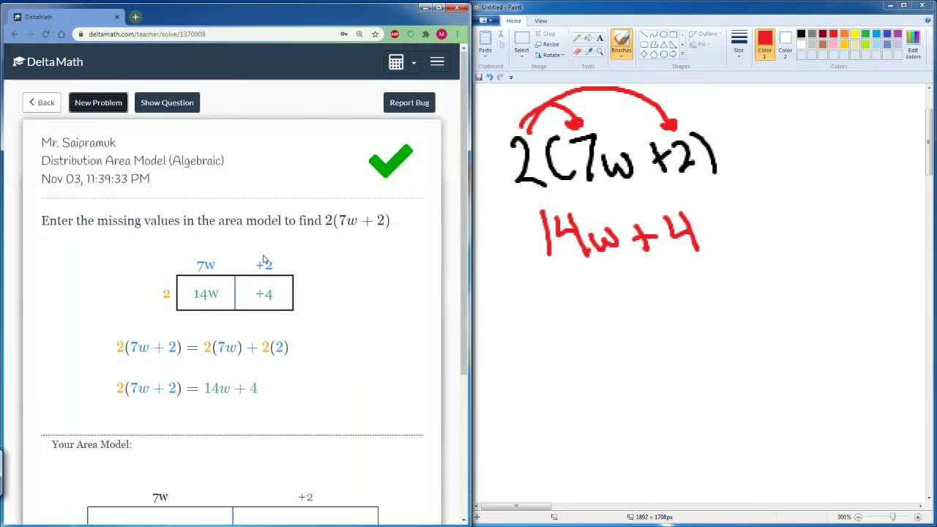
scroll(264, 260, "down", 3)
scroll(264, 260, "up", 3)
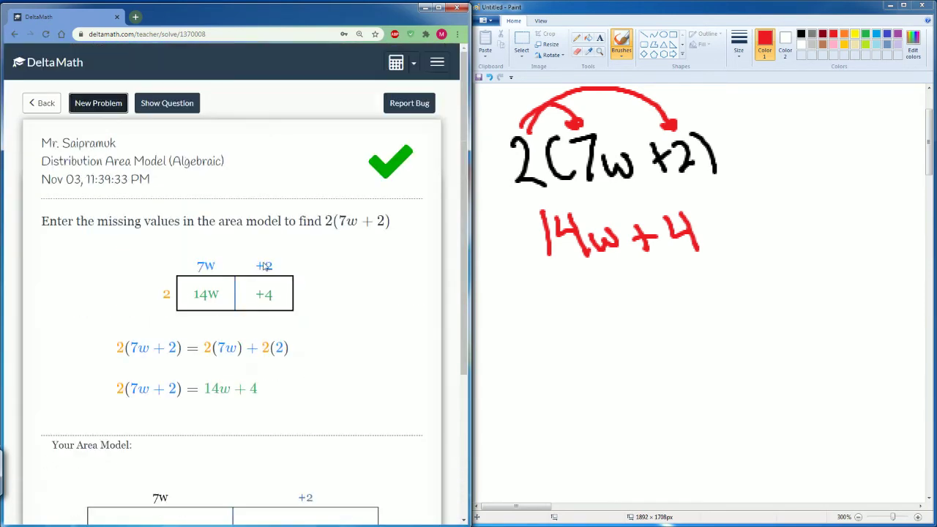
- Load a fresh DeltaMath problem and clear the Paint canvas
left_click(98, 103)
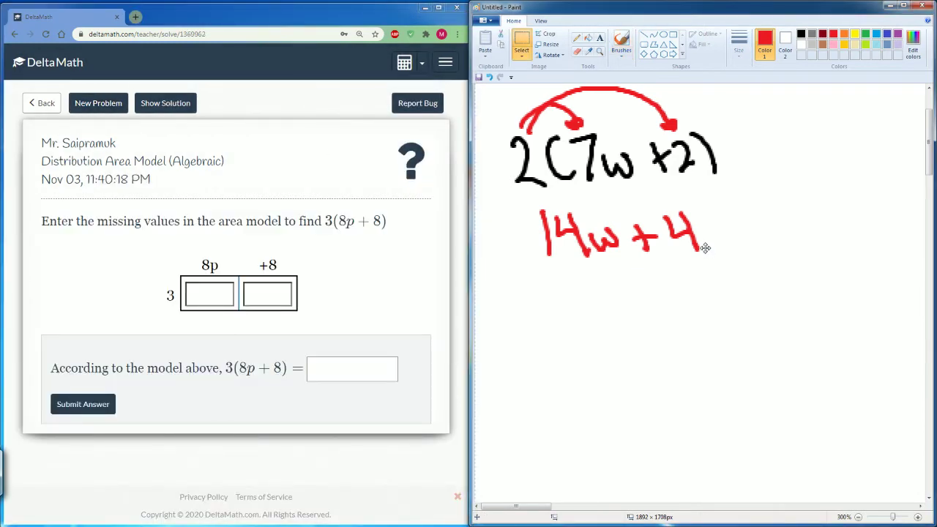
key("ctrl+a")
key("Delete")
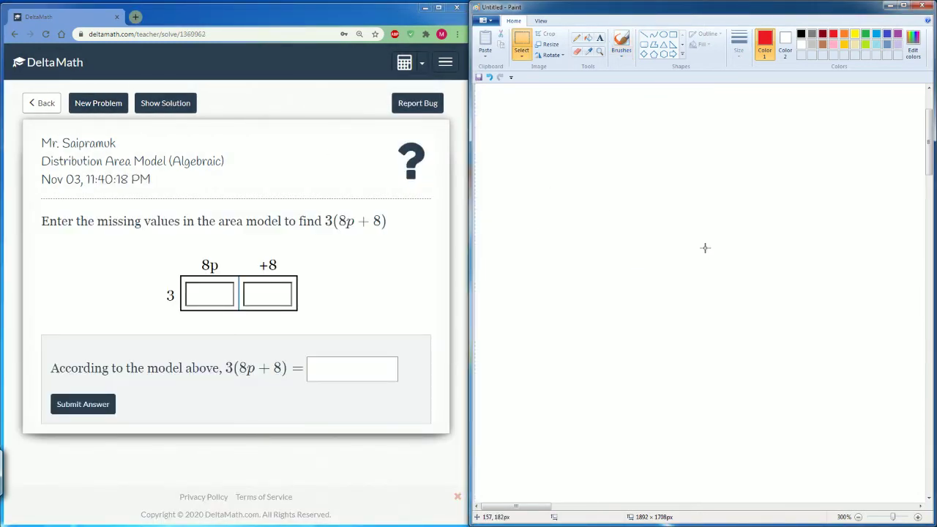
- Handwrite 3(8p+8) in black with the brush
left_click(801, 34)
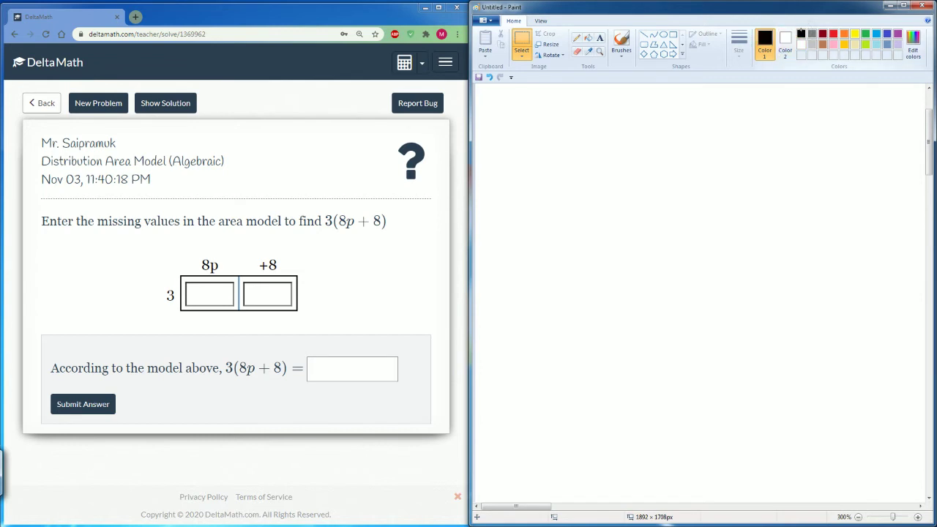
left_click(621, 42)
left_click_drag(505, 121, 517, 177)
left_click_drag(574, 123, 570, 167)
left_click_drag(584, 129, 590, 131)
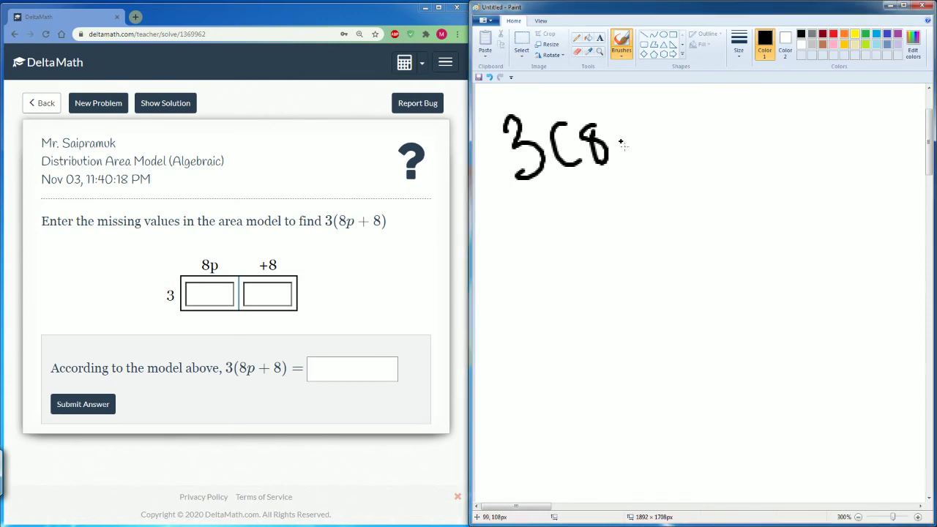
mouse_move(623, 146)
left_mouse_down()
mouse_move(664, 153)
mouse_move(697, 119)
mouse_move(693, 128)
left_mouse_up()
left_click_drag(715, 117, 722, 155)
- In red, draw arrows from the 3 to 8p and +8, and write 24p + 24 below
left_click(834, 33)
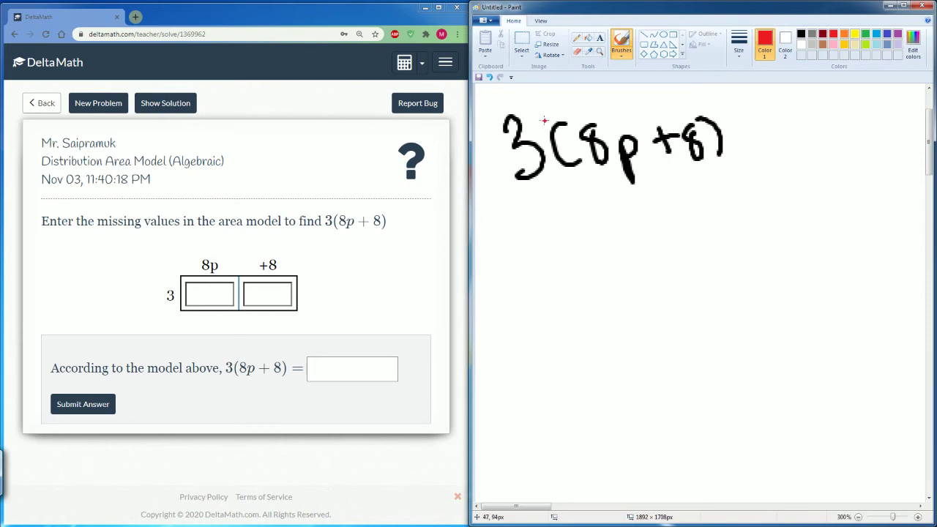
mouse_move(536, 118)
left_mouse_down()
mouse_move(590, 93)
mouse_move(609, 116)
mouse_move(612, 108)
left_mouse_up()
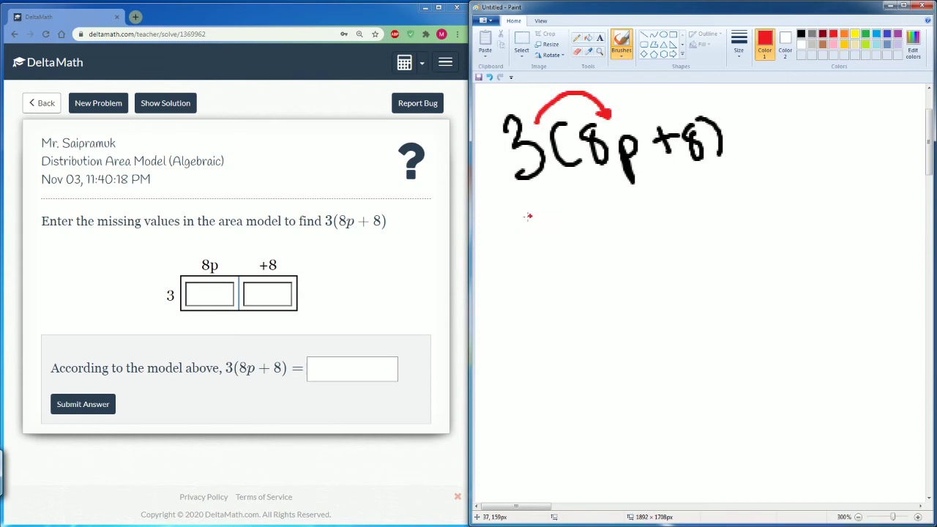
mouse_move(529, 216)
left_mouse_down()
mouse_move(561, 247)
mouse_move(578, 229)
mouse_move(577, 247)
left_mouse_up()
left_click_drag(591, 231, 609, 253)
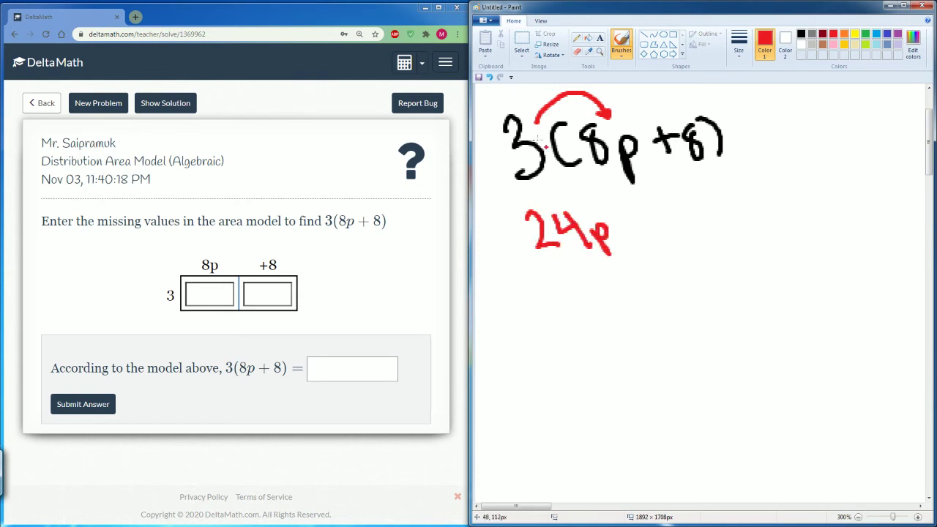
mouse_move(541, 116)
left_mouse_down()
mouse_move(643, 89)
mouse_move(678, 116)
left_mouse_up()
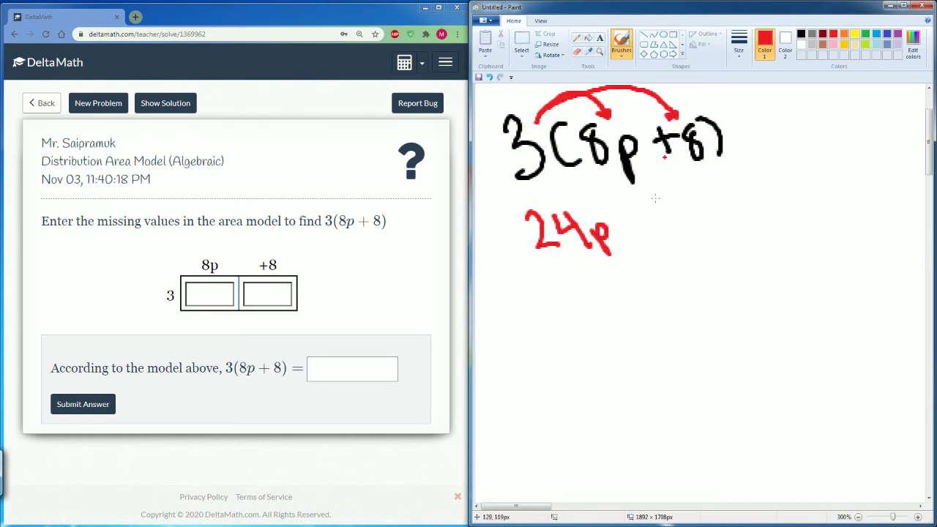
mouse_move(634, 220)
left_mouse_down()
mouse_move(634, 241)
mouse_move(666, 209)
mouse_move(692, 239)
left_mouse_up()
left_click_drag(700, 205, 716, 236)
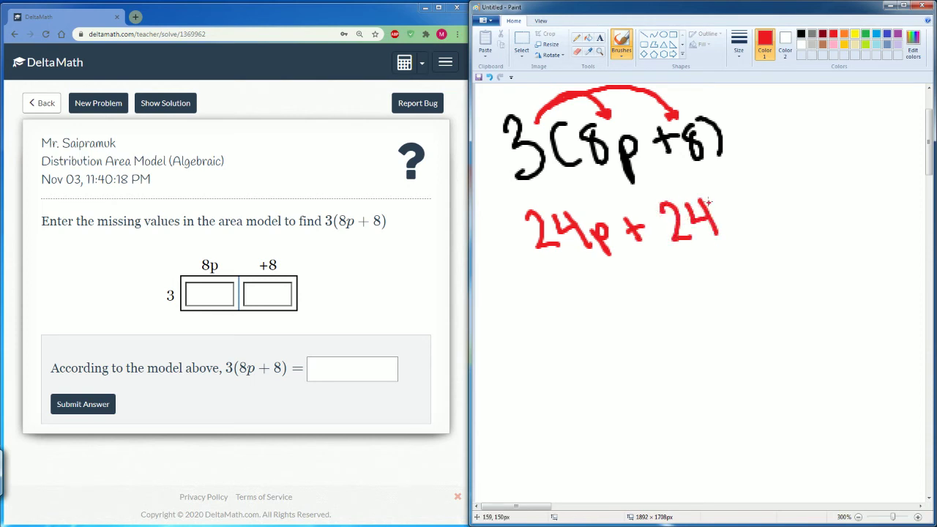
- Enter 24p and 24 in the area model, submit 24p + 24, then load the next problem
left_click(217, 292)
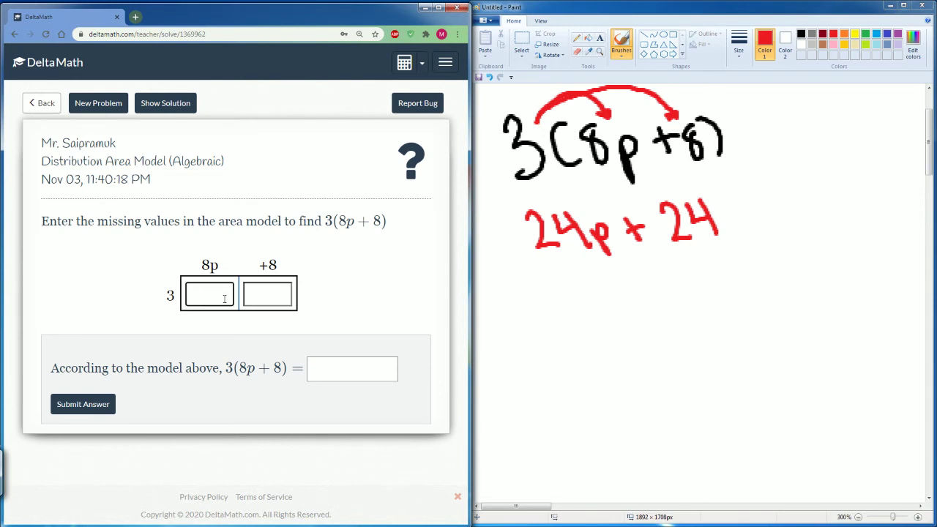
type("24p")
left_click(265, 293)
type("24")
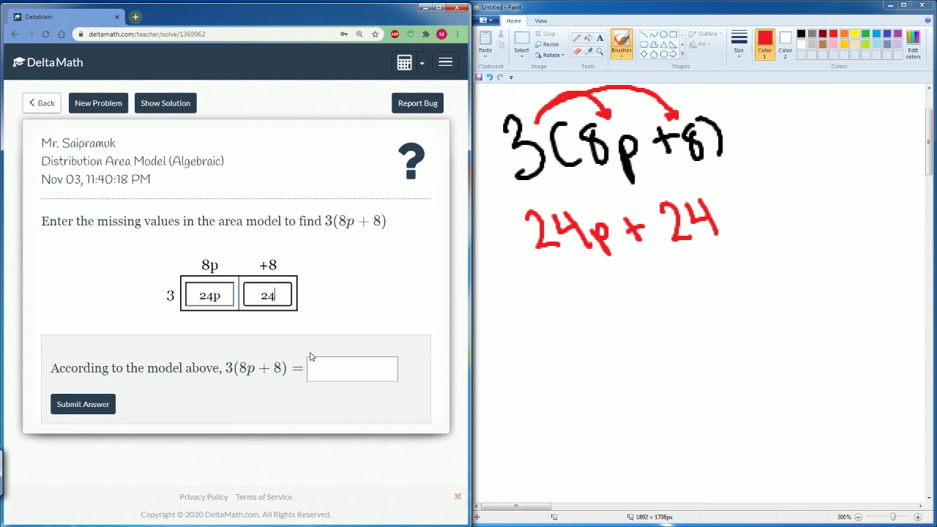
left_click(331, 367)
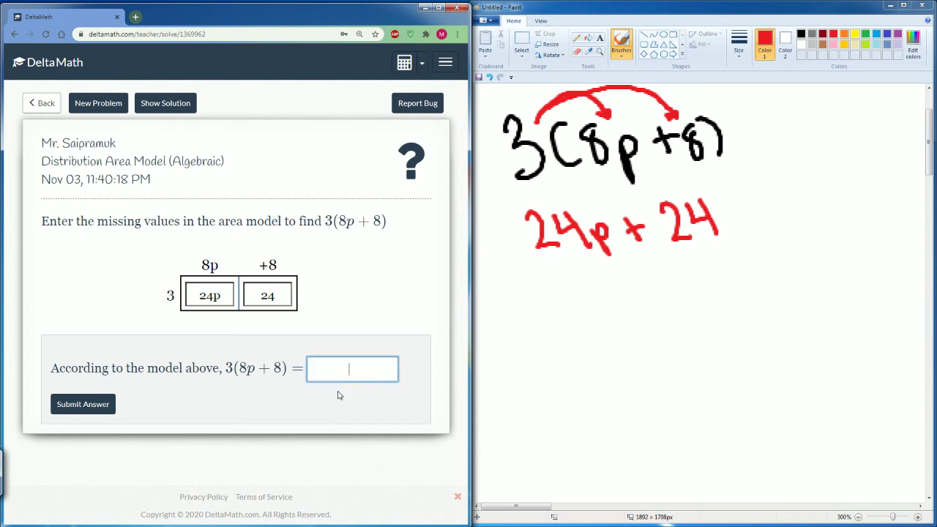
type("249 + 2")
key("BackSpace")
type("p + 24")
left_click(83, 404)
left_click(394, 206)
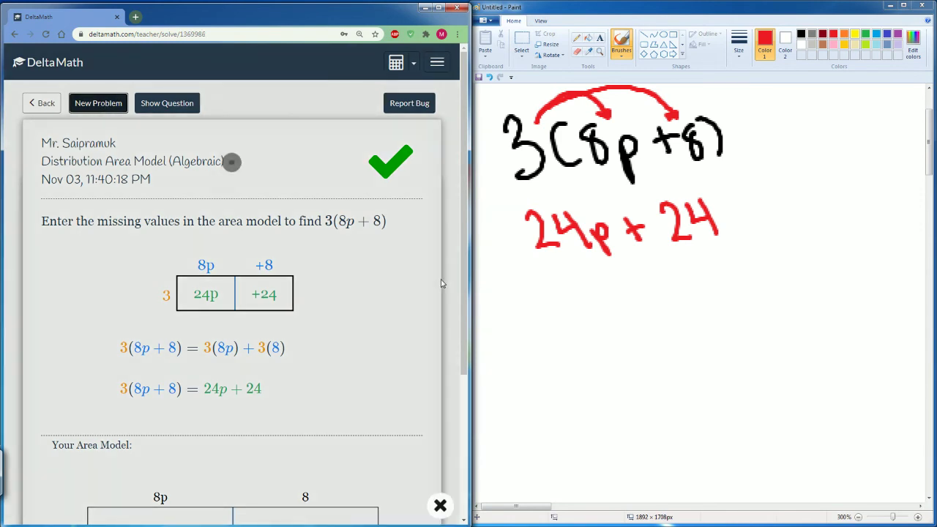
left_click(98, 103)
- Clear the canvas and handwrite 9(3b+7) in black with the brush
key("ctrl+a")
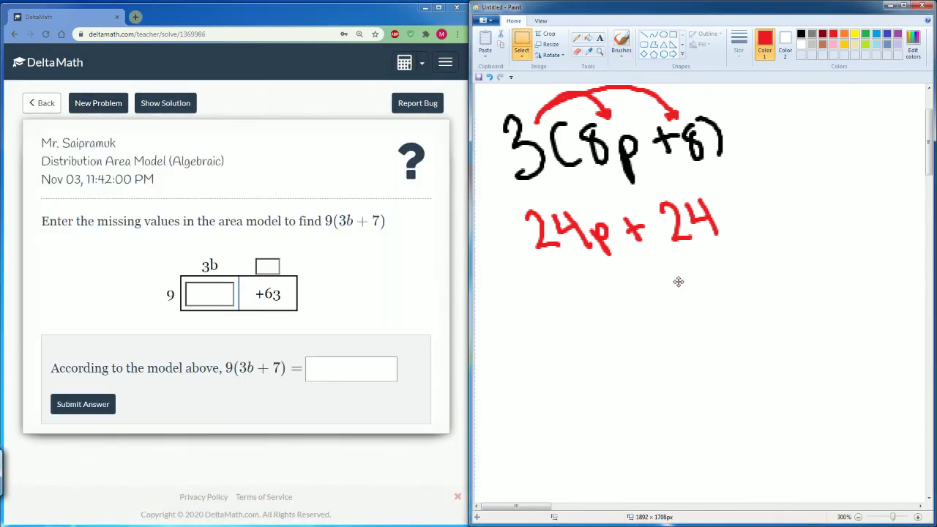
key("Delete")
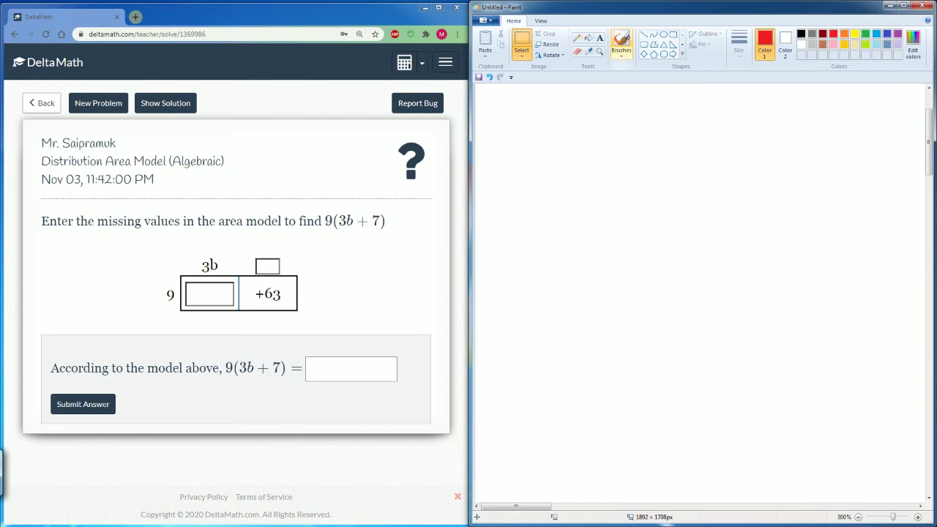
left_click(621, 43)
left_click(801, 33)
mouse_move(532, 127)
left_mouse_down()
mouse_move(519, 138)
mouse_move(548, 167)
left_mouse_up()
left_click_drag(574, 128, 586, 166)
mouse_move(605, 126)
left_mouse_down()
mouse_move(615, 157)
mouse_move(663, 136)
left_mouse_up()
mouse_move(649, 126)
left_mouse_down()
mouse_move(650, 151)
mouse_move(682, 163)
left_mouse_up()
left_click_drag(687, 120, 697, 156)
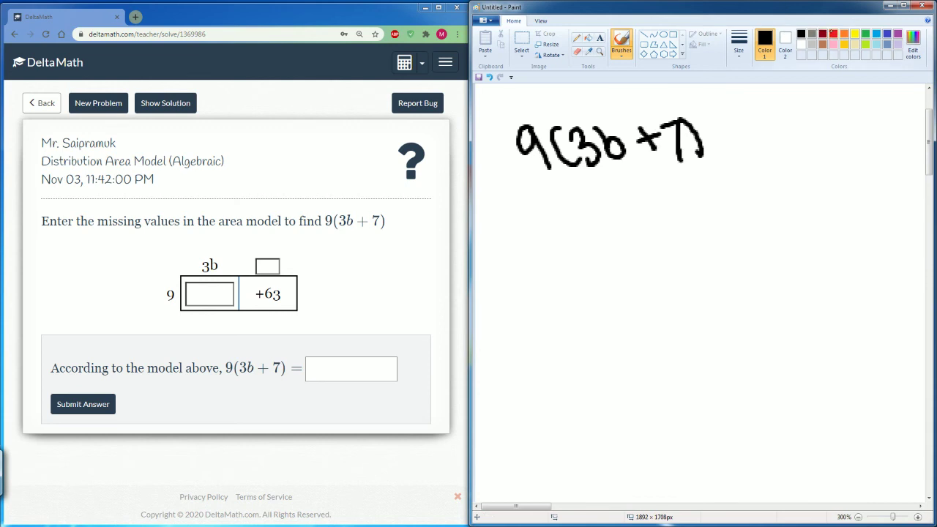
- In red, draw arrows from the 9 to 3b and 7, and write 27b +63 below
left_click(833, 33)
left_click_drag(540, 114, 575, 115)
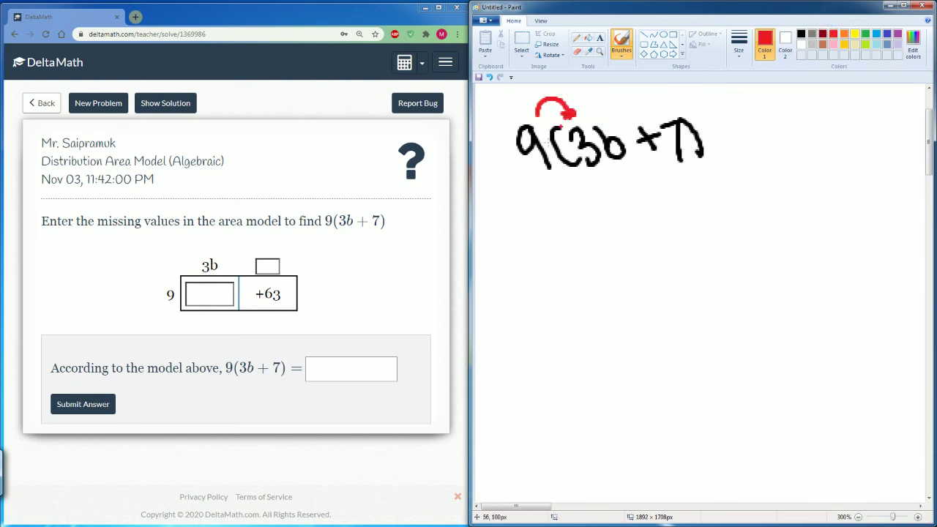
left_click_drag(535, 197, 556, 230)
left_click_drag(560, 196, 580, 229)
left_click_drag(590, 192, 619, 216)
mouse_move(532, 110)
left_mouse_down()
mouse_move(541, 97)
mouse_move(614, 86)
mouse_move(659, 114)
left_mouse_up()
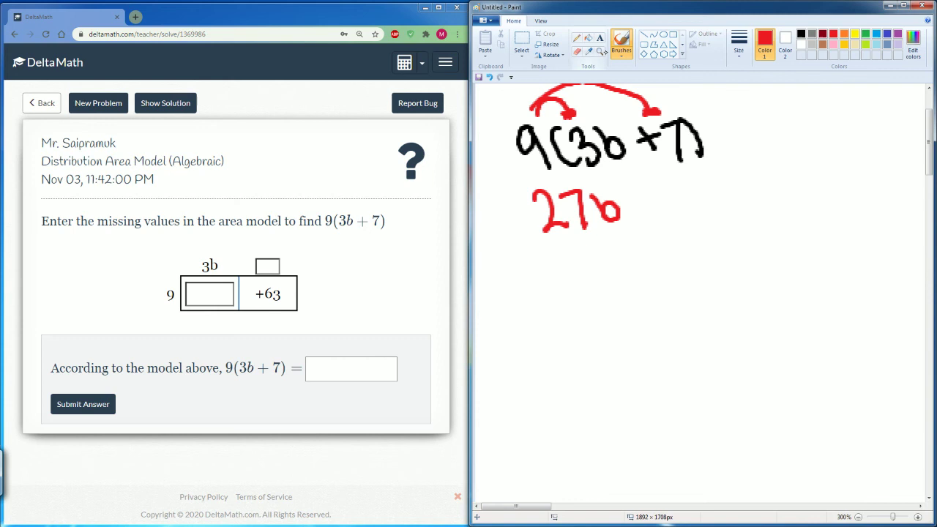
left_click_drag(634, 207, 653, 205)
mouse_move(643, 194)
left_mouse_down()
mouse_move(643, 220)
mouse_move(697, 217)
left_mouse_up()
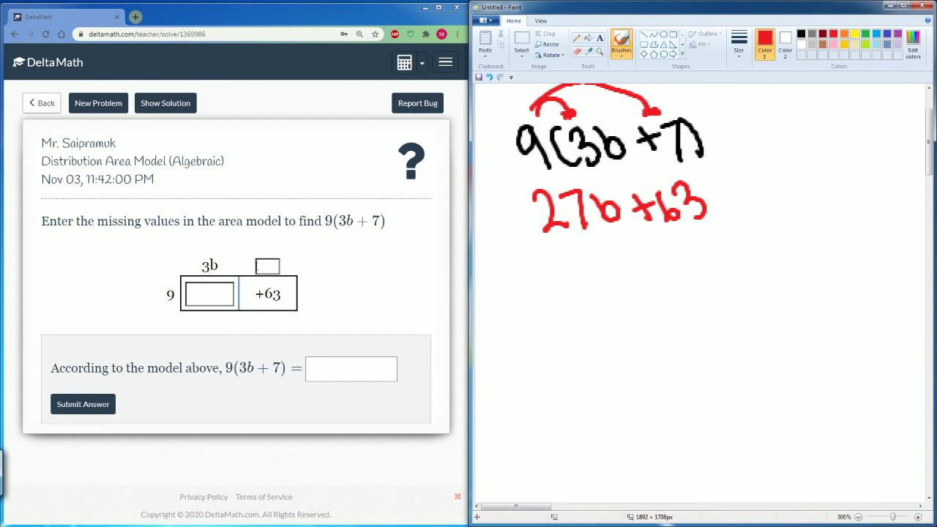
- Enter 27b in the box under 3b, answer 27b + 63, and submit it
left_click(263, 266)
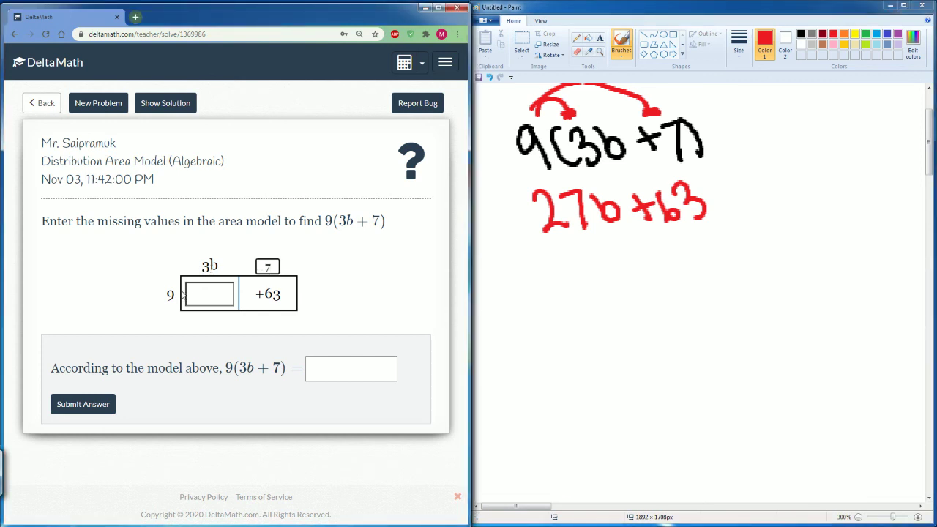
left_click(208, 294)
type("27b")
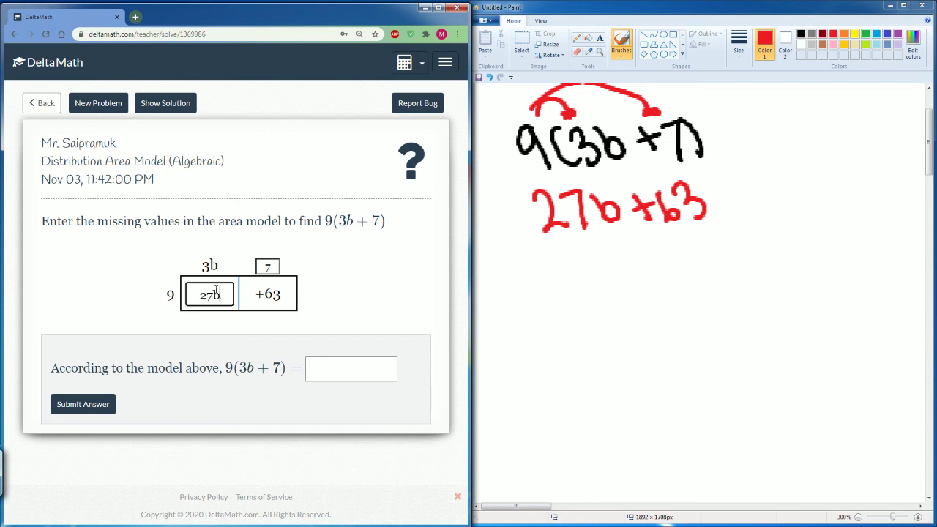
left_click(339, 361)
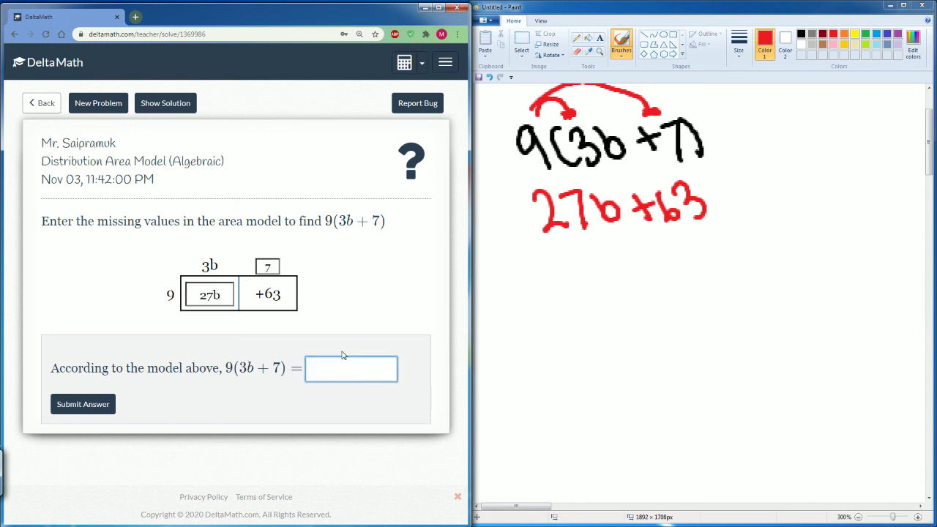
type("27b + 63")
left_click(110, 399)
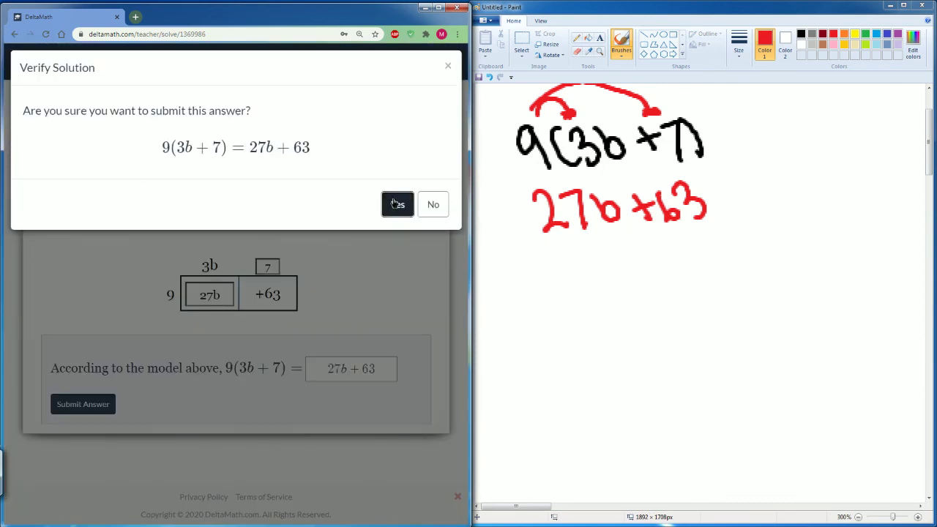
left_click(396, 204)
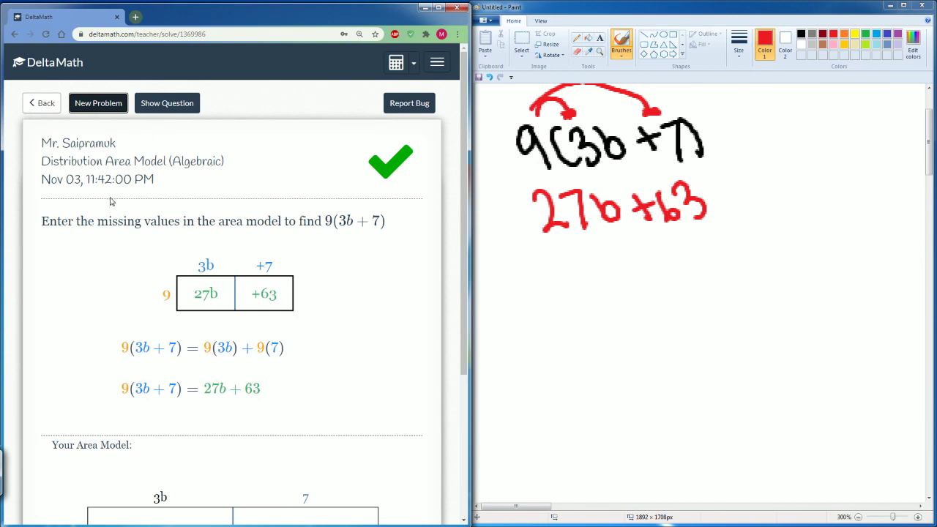